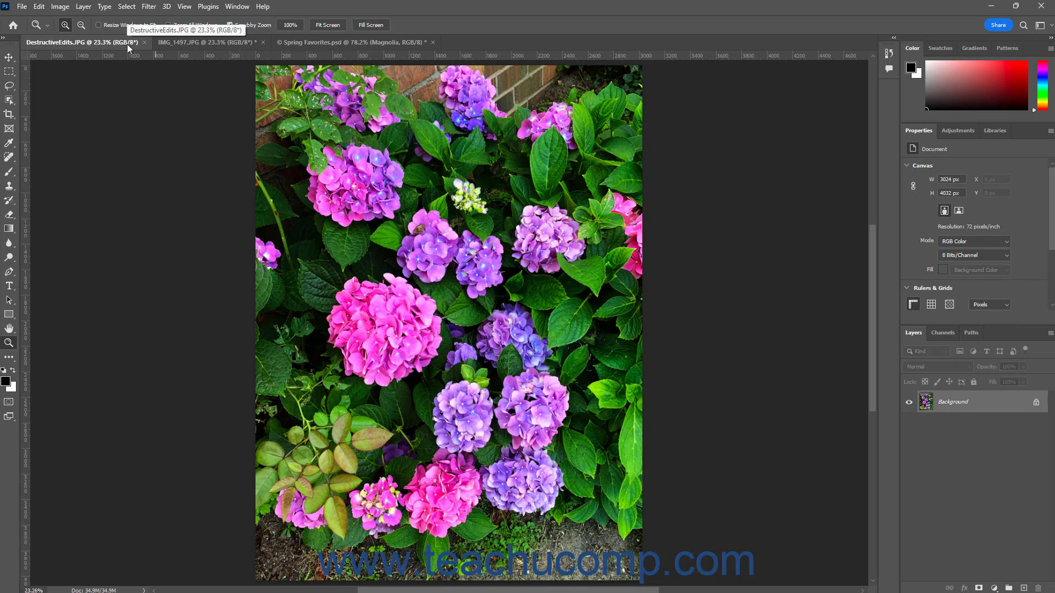
# Switch from the daffodil photo IMG_1497.JPG to the Spring Favorites.psd collage tab
pyautogui.click(232, 41)
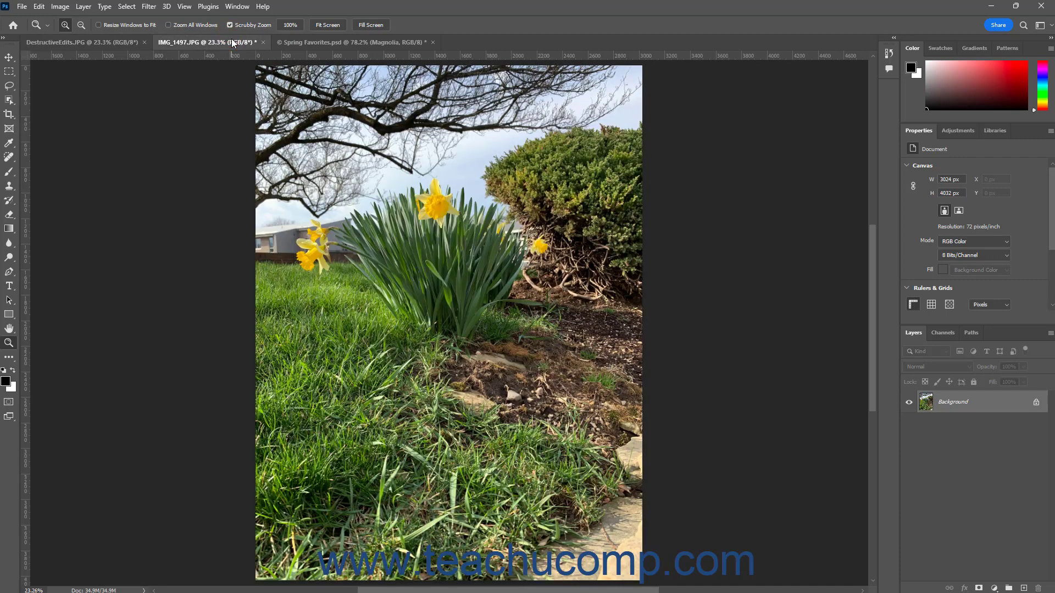
pyautogui.click(304, 42)
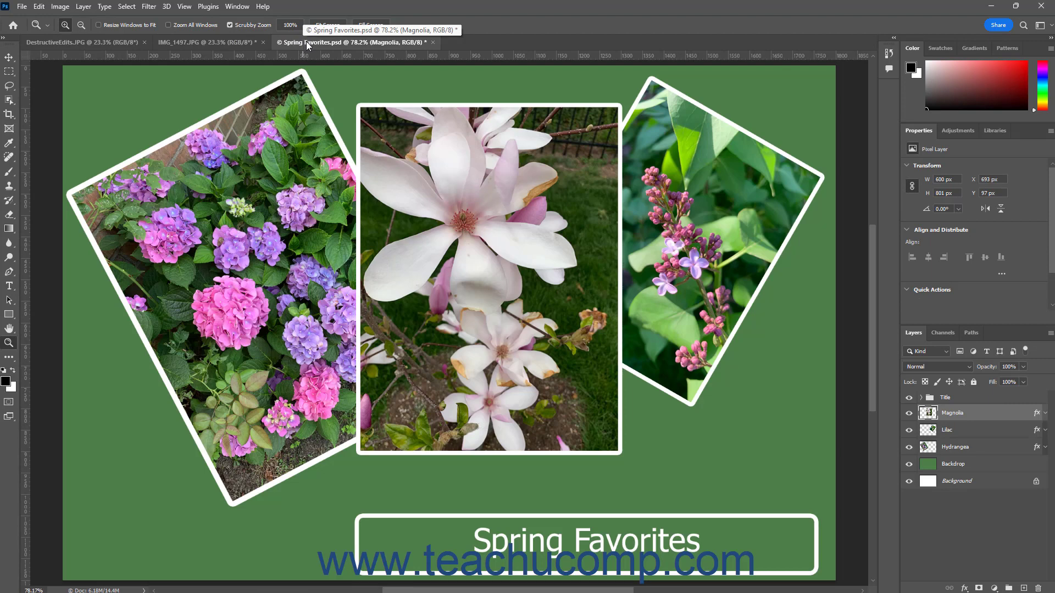
# Move the Spring Favorites.psd tab to second position, then cycle tabs back to DestructiveEdits.JPG
pyautogui.moveTo(306, 41); pyautogui.dragTo(183, 43)
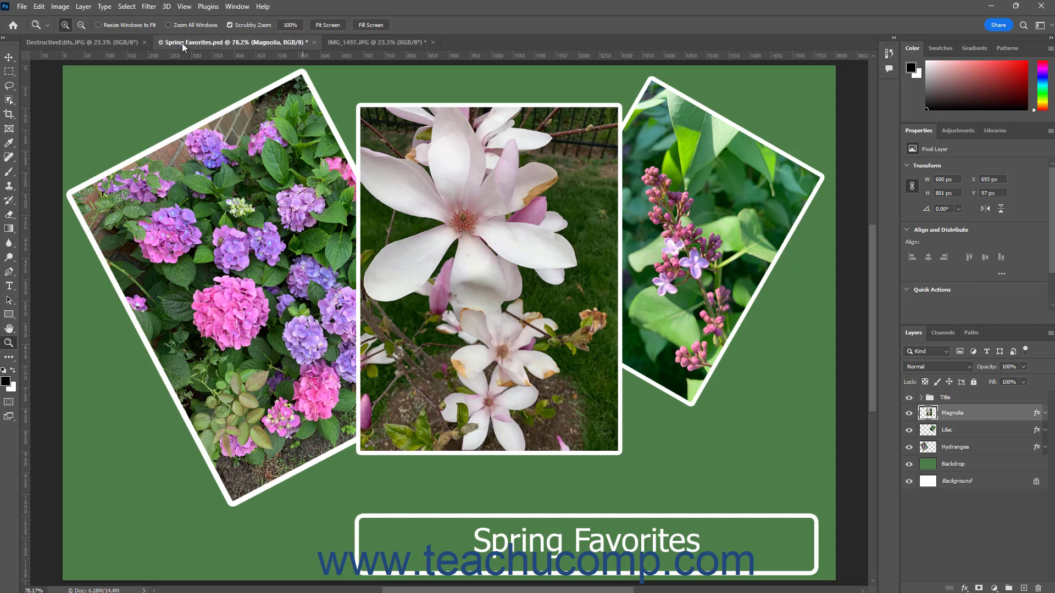
pyautogui.click(343, 43)
pyautogui.click(242, 44)
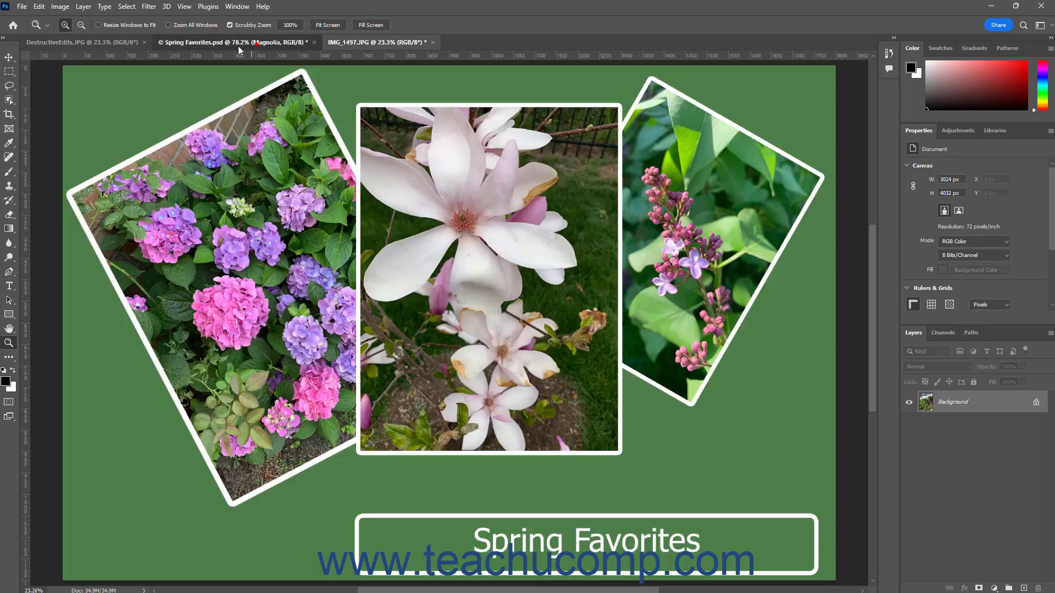
pyautogui.click(133, 46)
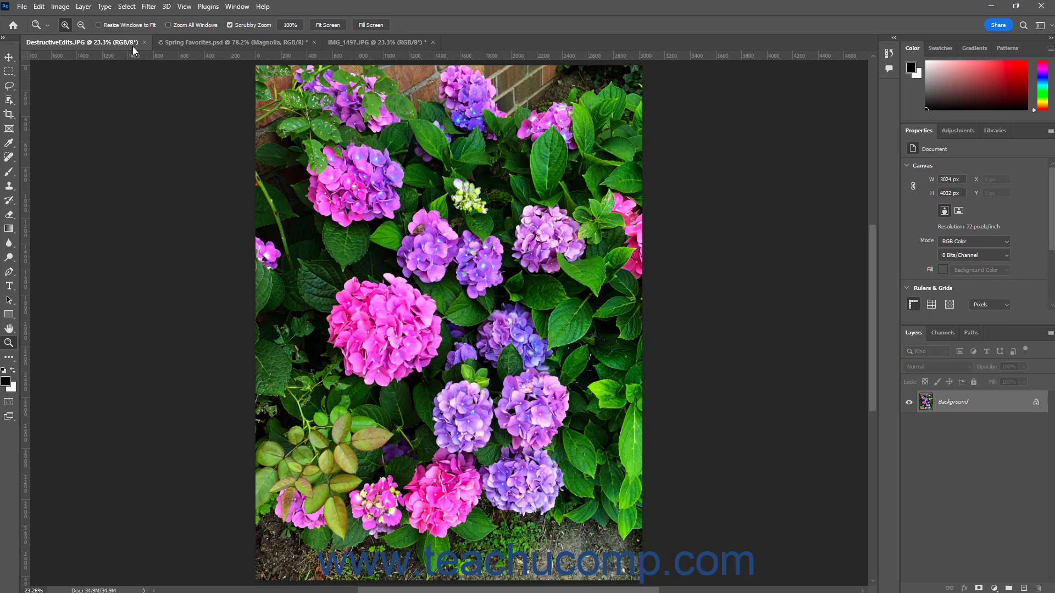
# Float DestructiveEdits.JPG in its own window, then make IMG_1497.JPG the active tab
pyautogui.moveTo(133, 46); pyautogui.dragTo(394, 231)
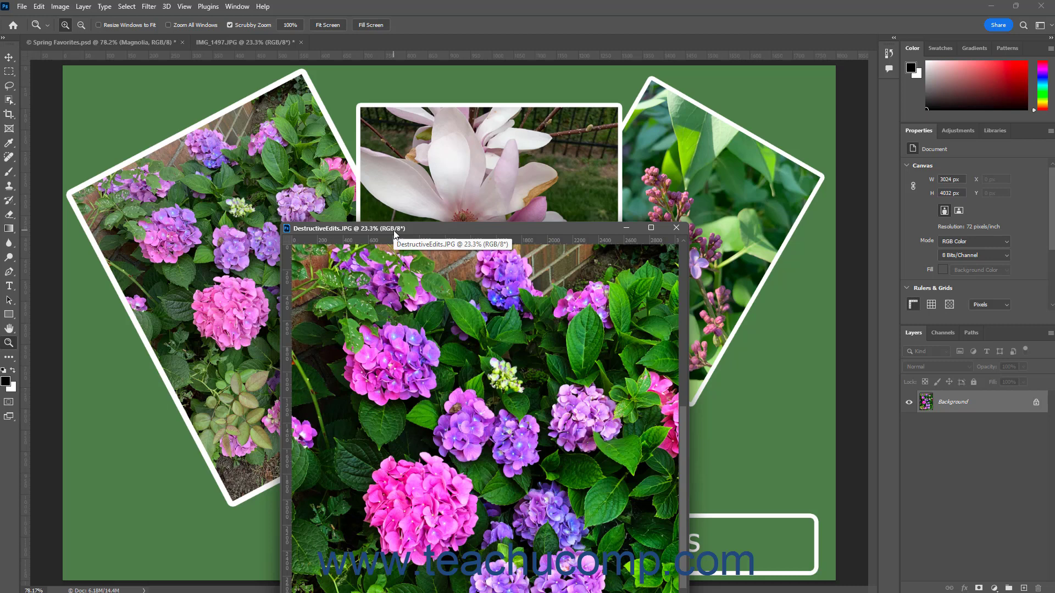
pyautogui.click(259, 41)
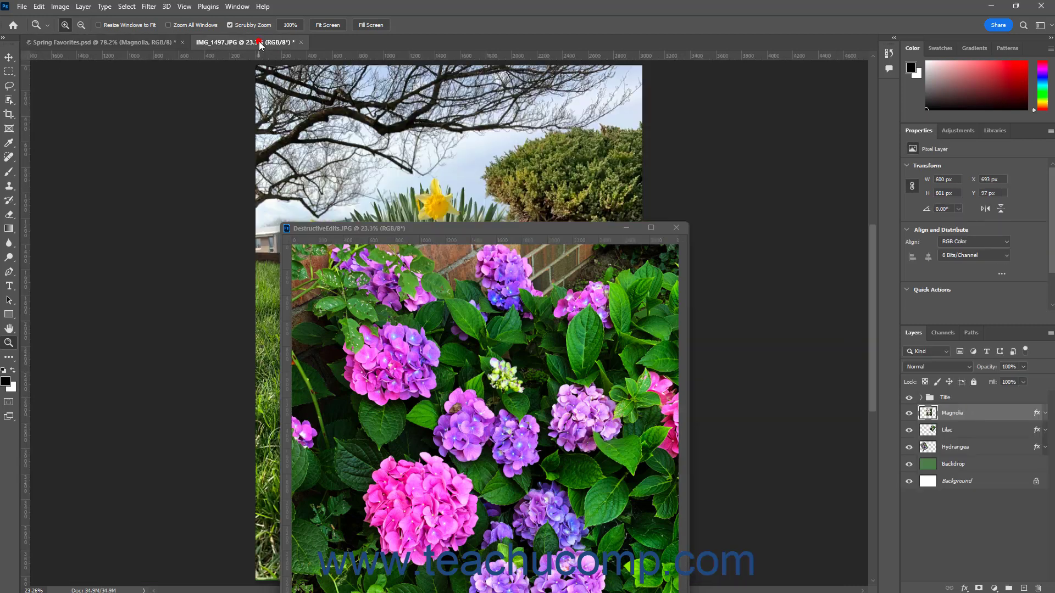
pyautogui.click(240, 11)
pyautogui.moveTo(268, 22)
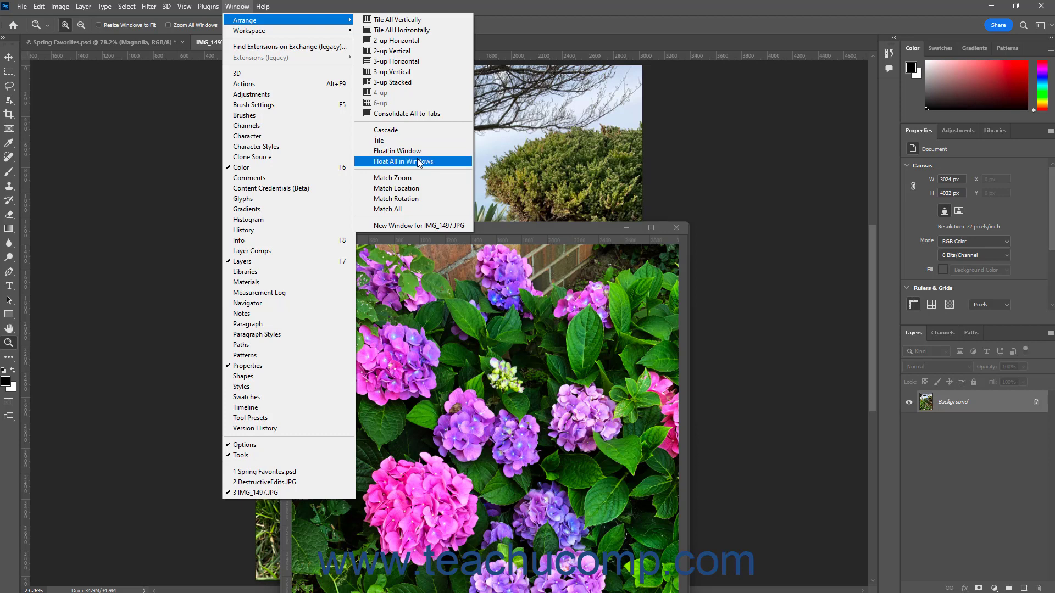
# Float all documents, spread the windows, and dock DestructiveEdits.JPG beside Spring Favorites.psd
pyautogui.click(418, 162)
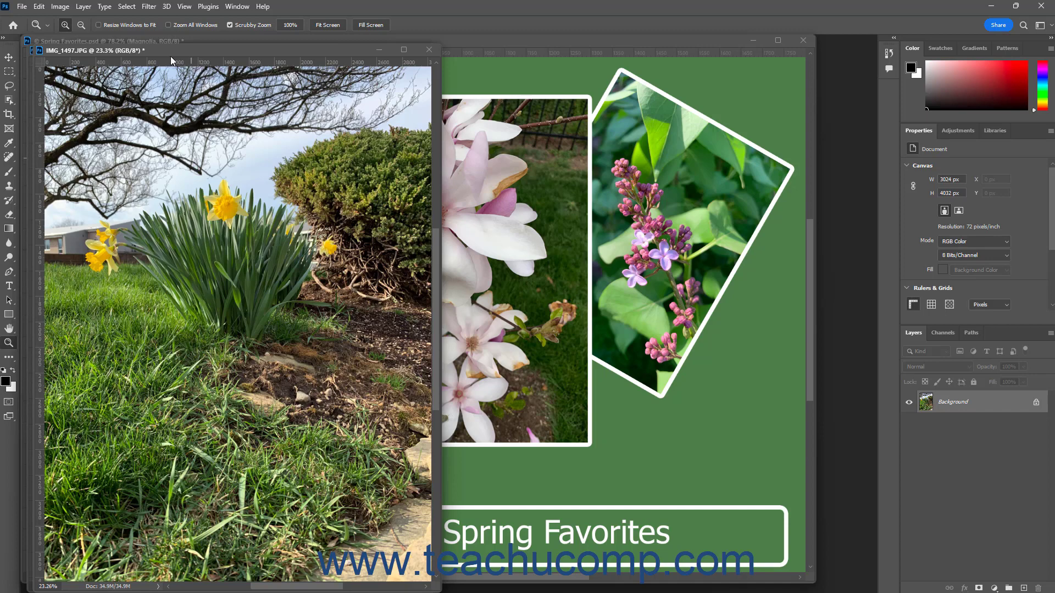
pyautogui.moveTo(169, 52); pyautogui.dragTo(329, 209)
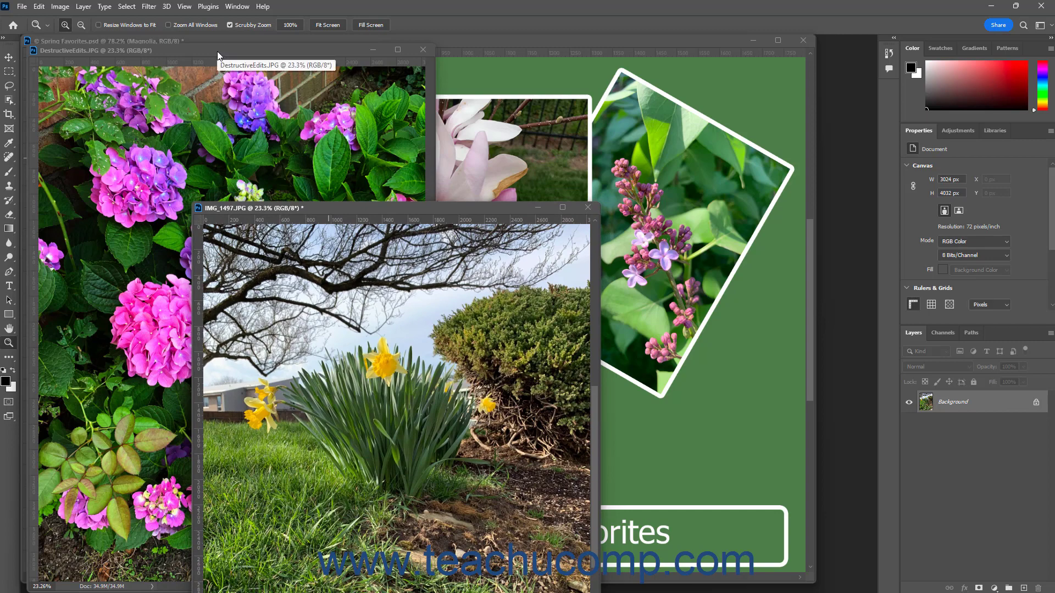
pyautogui.moveTo(217, 53); pyautogui.dragTo(266, 52)
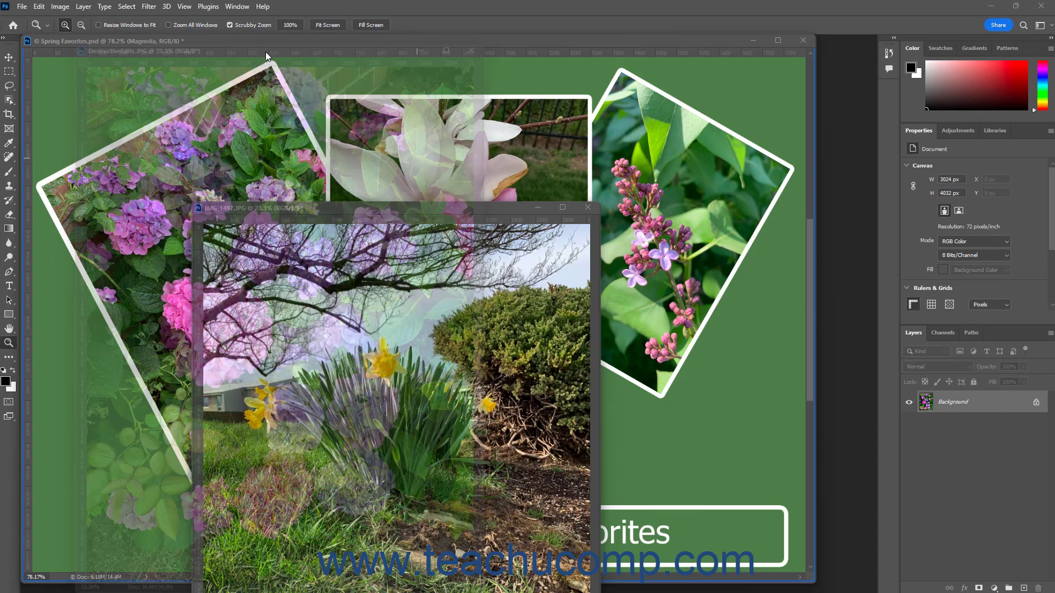
pyautogui.moveTo(265, 52); pyautogui.dragTo(265, 52)
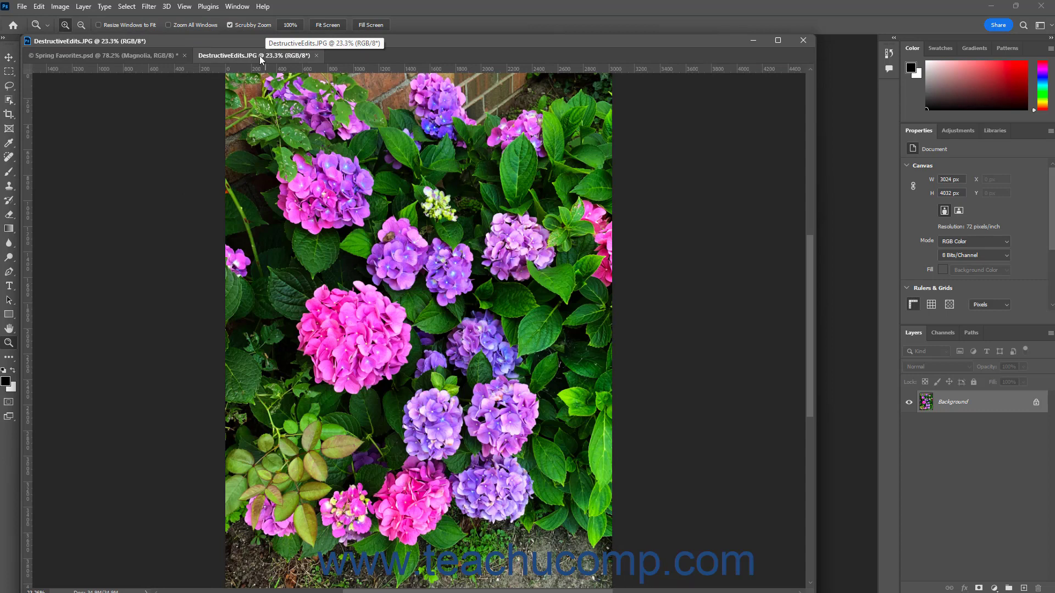
pyautogui.click(149, 55)
# Drag the Spring Favorites tab group right and dock IMG_1497.JPG into the main tab area
pyautogui.click(218, 55)
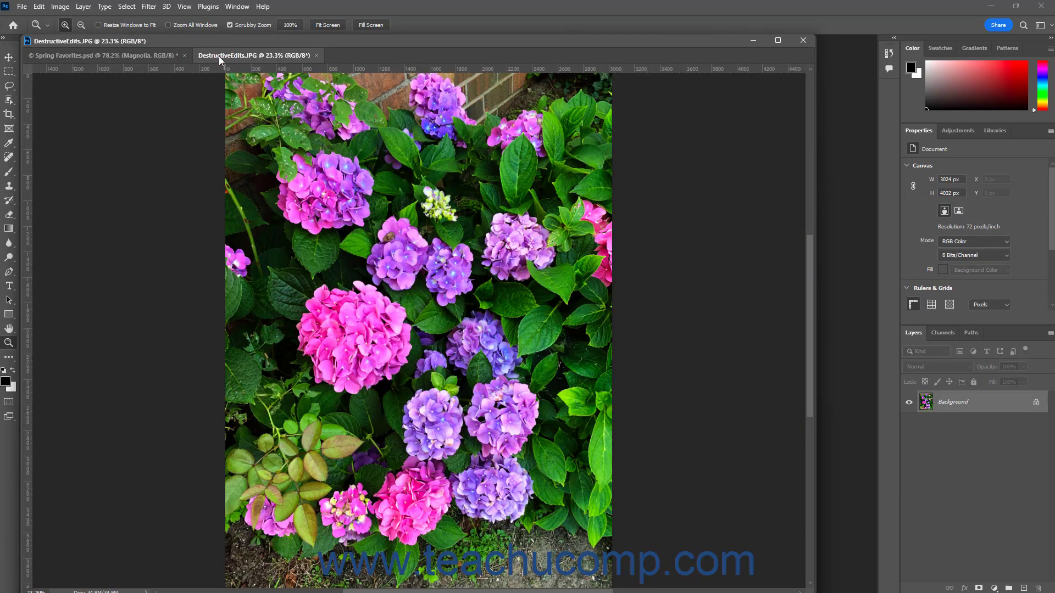
pyautogui.click(160, 56)
pyautogui.moveTo(160, 56); pyautogui.dragTo(483, 27)
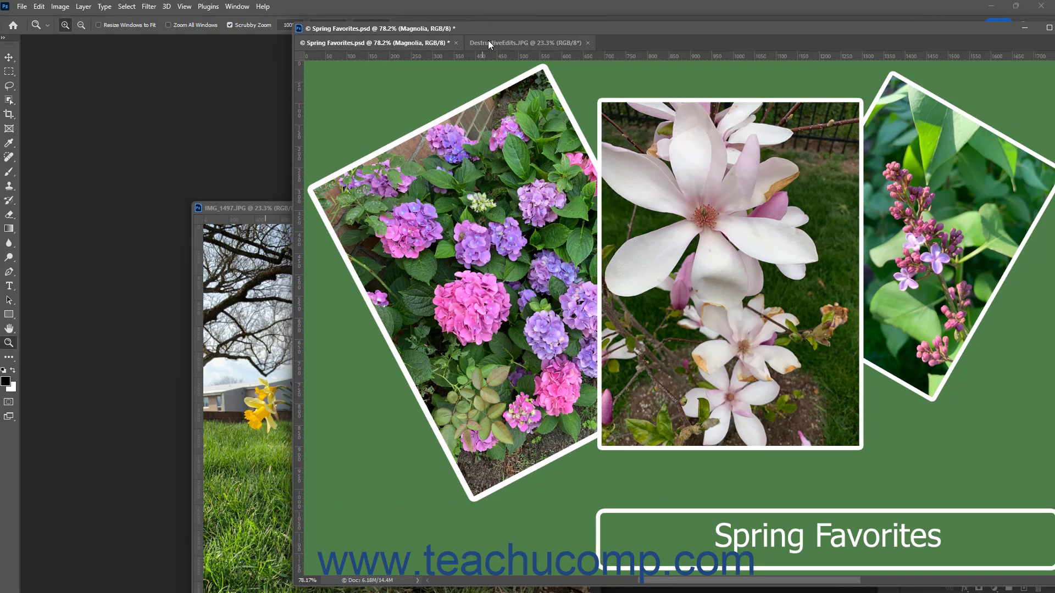
pyautogui.click(265, 208)
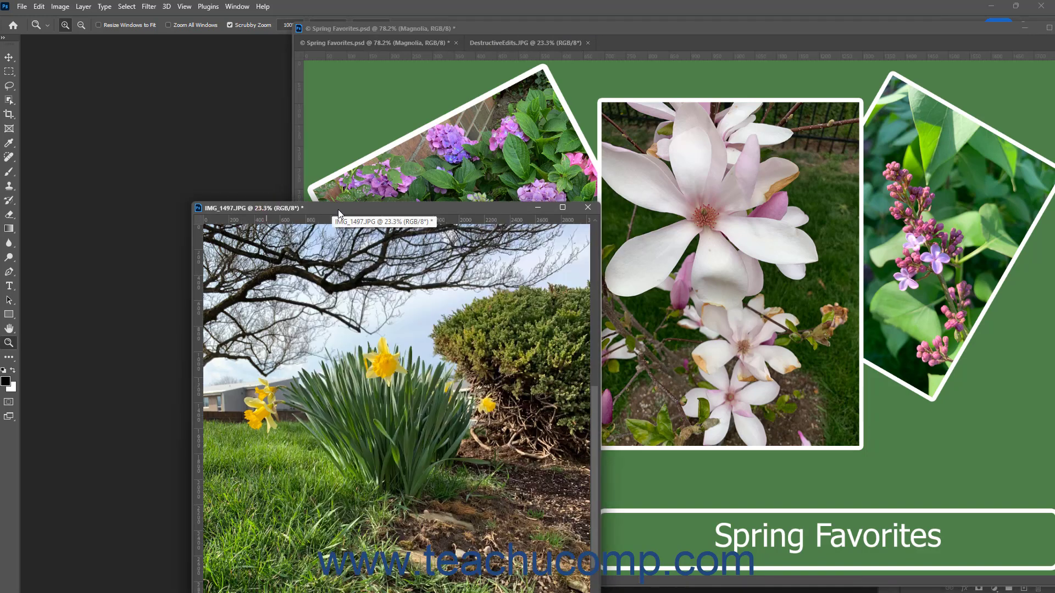
pyautogui.moveTo(338, 210); pyautogui.dragTo(192, 39)
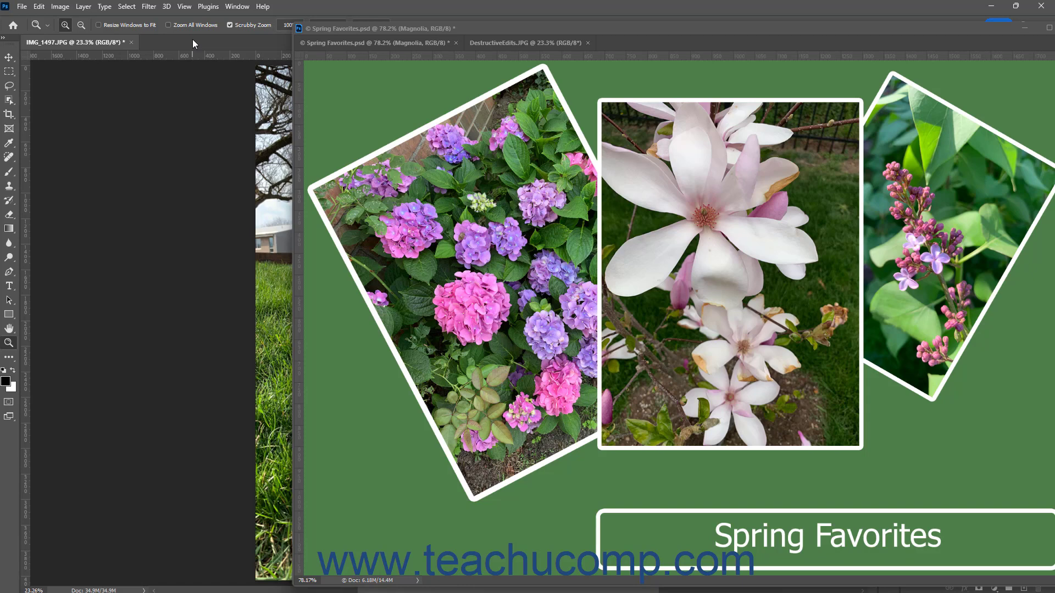
pyautogui.click(232, 8)
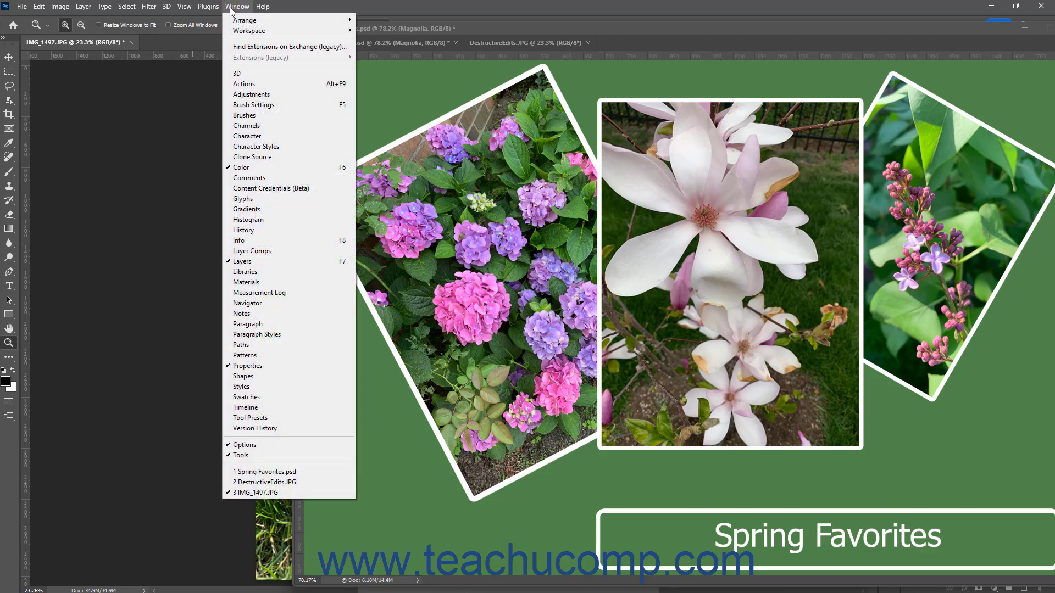
# Consolidate all documents into tabs and tile them in a 3-up Stacked layout
pyautogui.moveTo(240, 25)
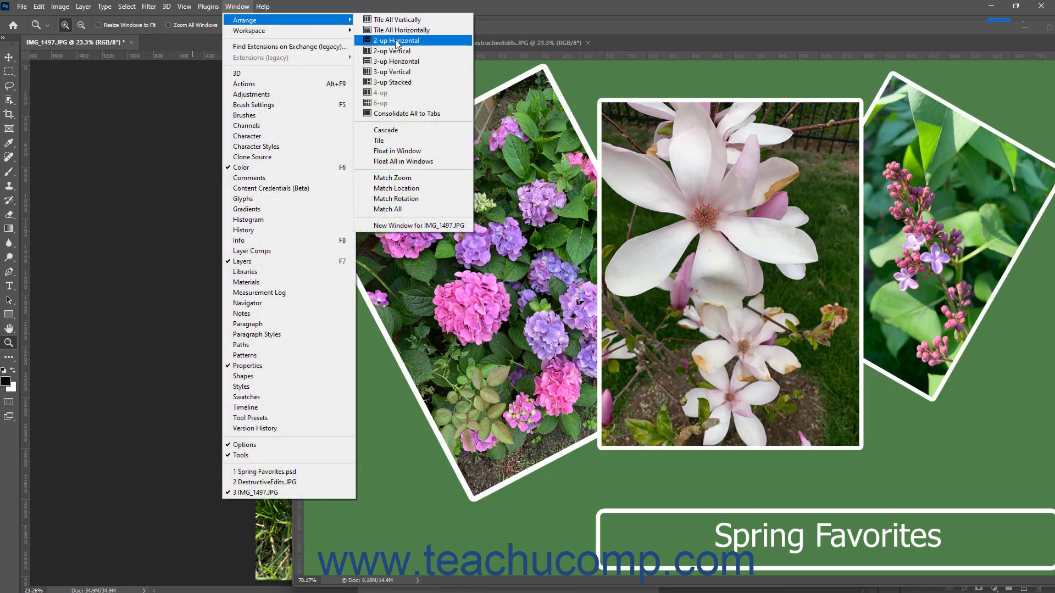
pyautogui.click(433, 115)
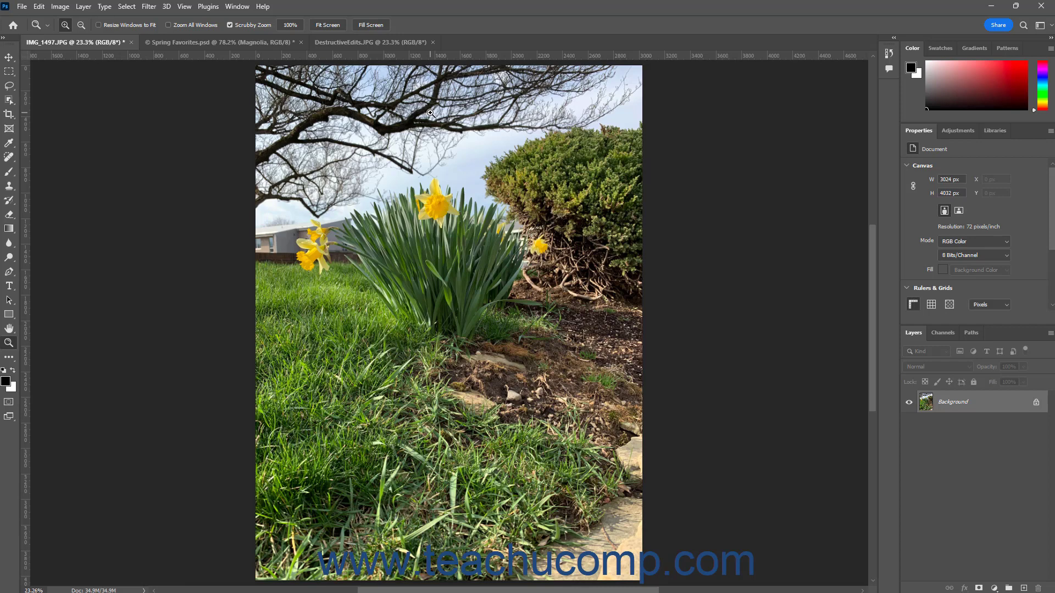
pyautogui.click(246, 8)
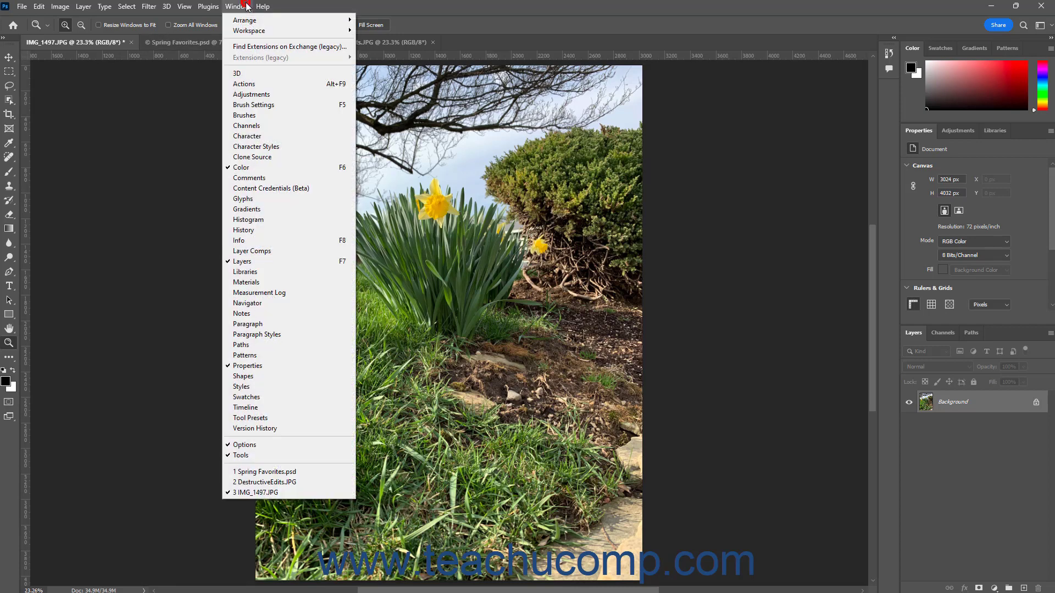
pyautogui.moveTo(250, 21)
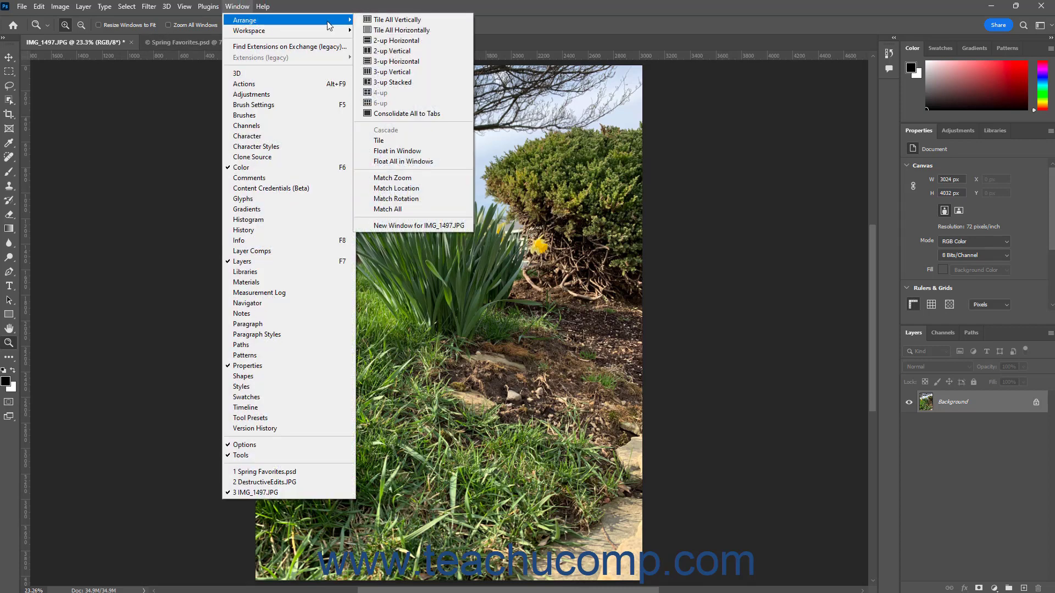
pyautogui.click(443, 145)
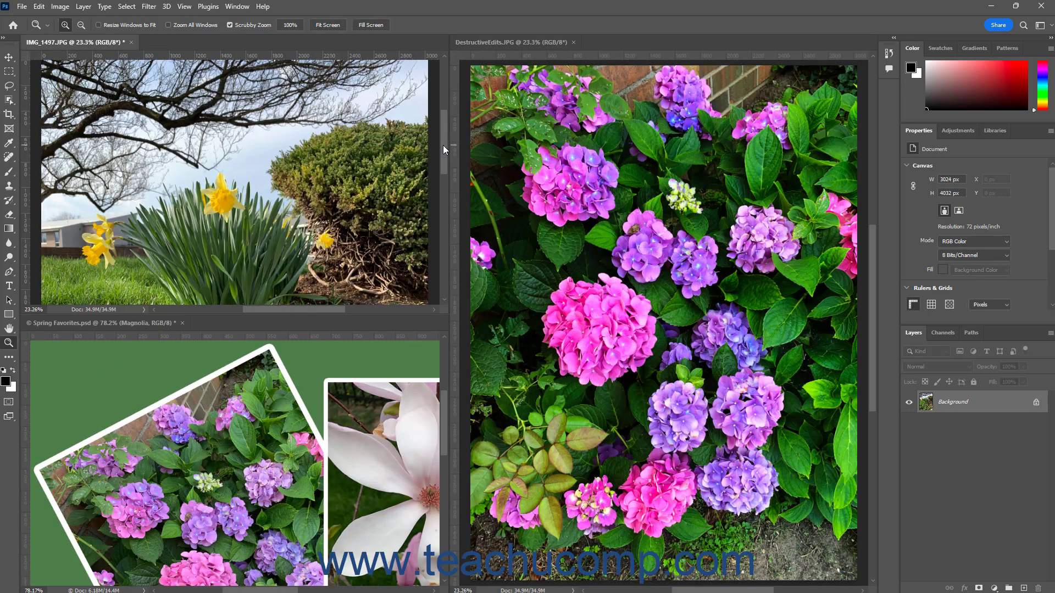
# Float every document in its own window with Window > Arrange > Float All in Windows
pyautogui.click(240, 7)
pyautogui.moveTo(291, 21)
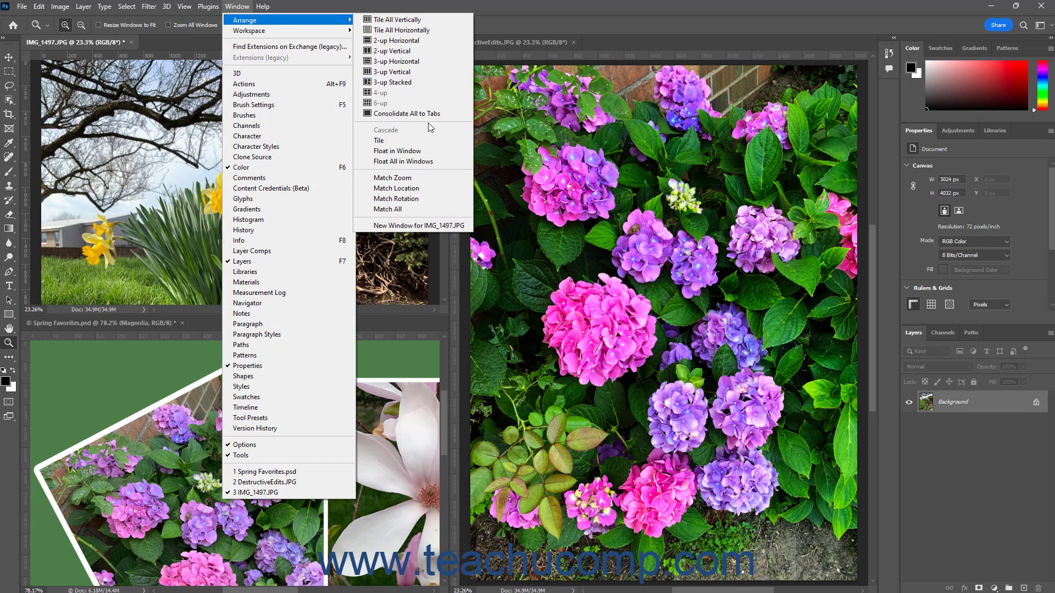
pyautogui.click(420, 162)
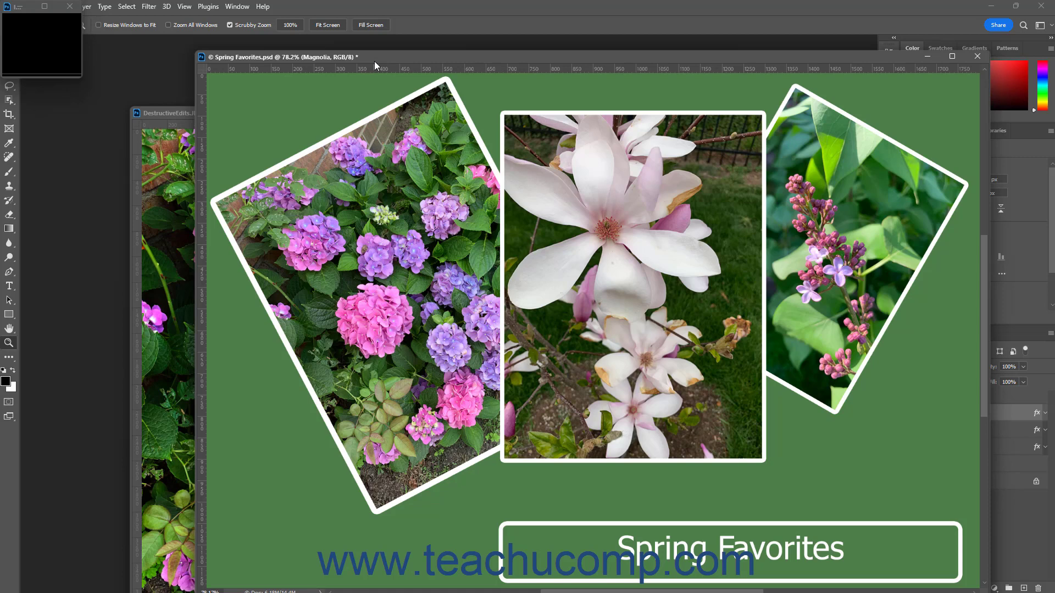
# Cascade the floating document windows via Window > Arrange > Cascade
pyautogui.click(234, 7)
pyautogui.moveTo(253, 21)
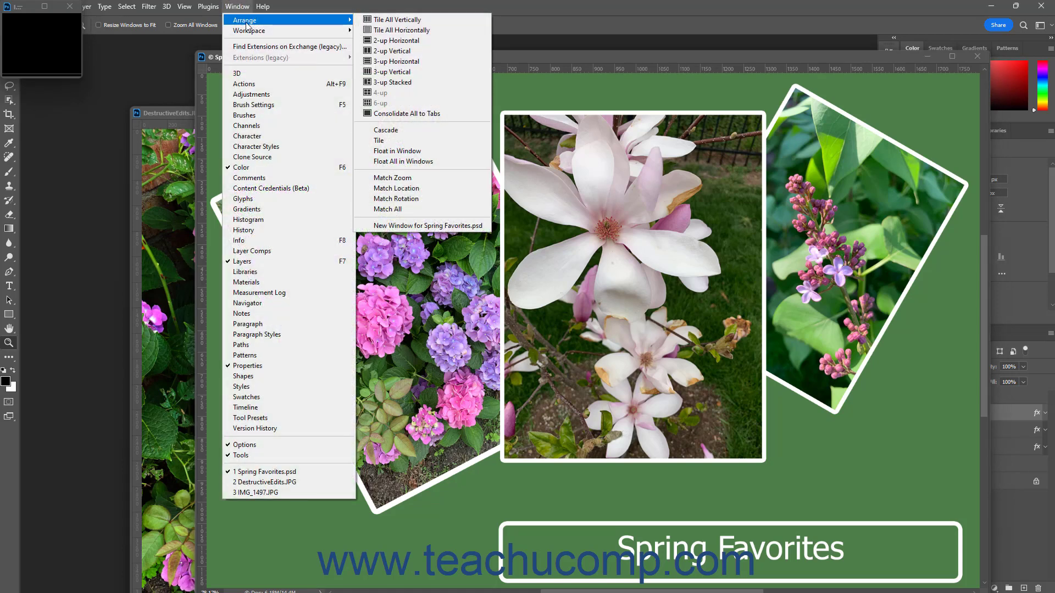
pyautogui.click(394, 130)
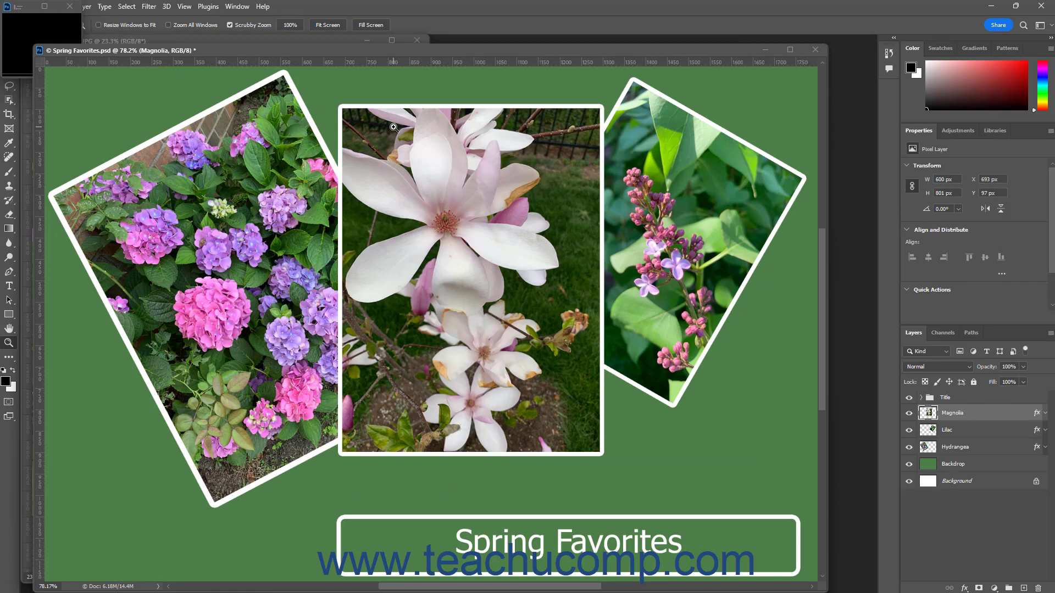
# Tile the three documents in vertical columns with 3-up Vertical
pyautogui.click(239, 7)
pyautogui.moveTo(250, 23)
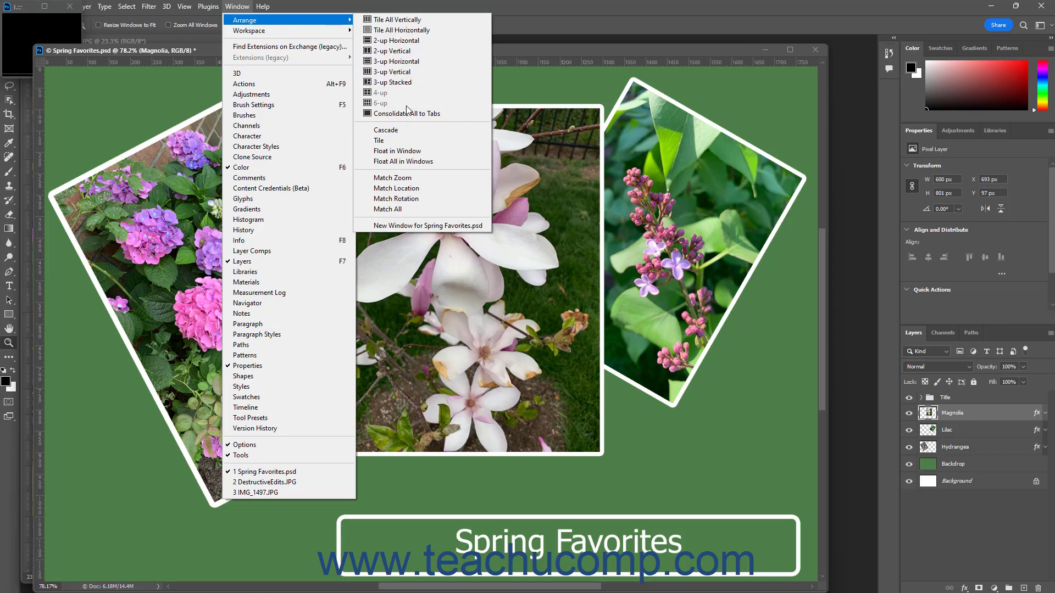
pyautogui.click(399, 72)
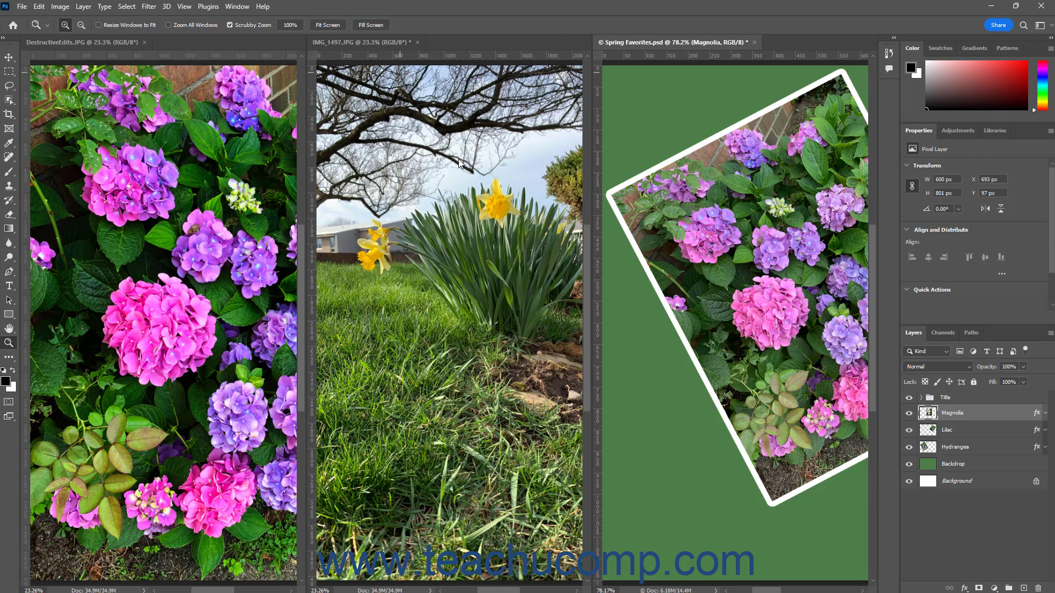
# Make DestructiveEdits.JPG the active document in the tiled layout
pyautogui.click(107, 42)
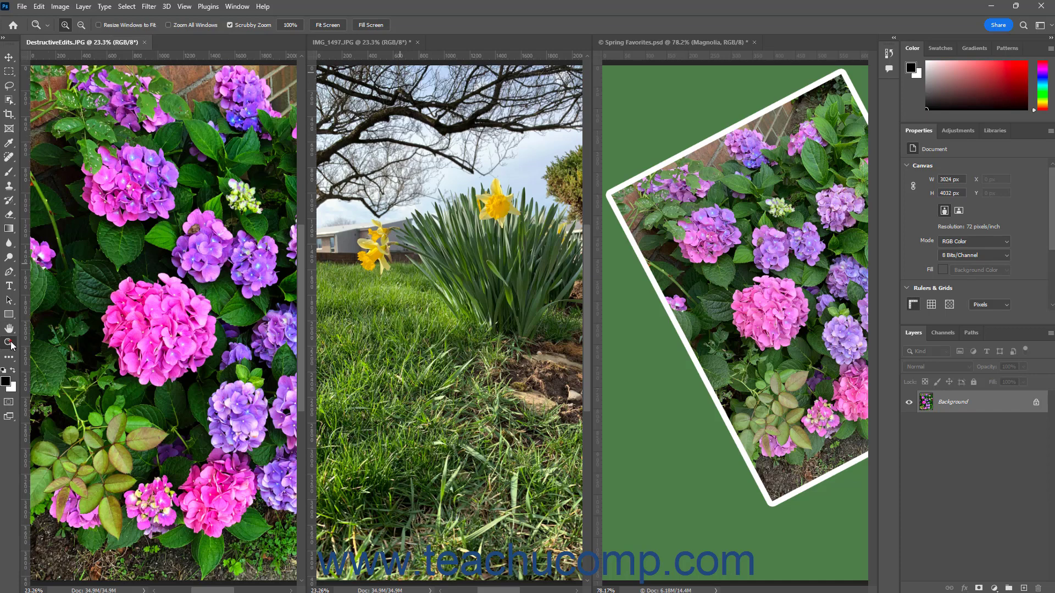
# Fit the DestructiveEdits.JPG hydrangea image in its column at 15.4% using Fit Screen
pyautogui.click(324, 25)
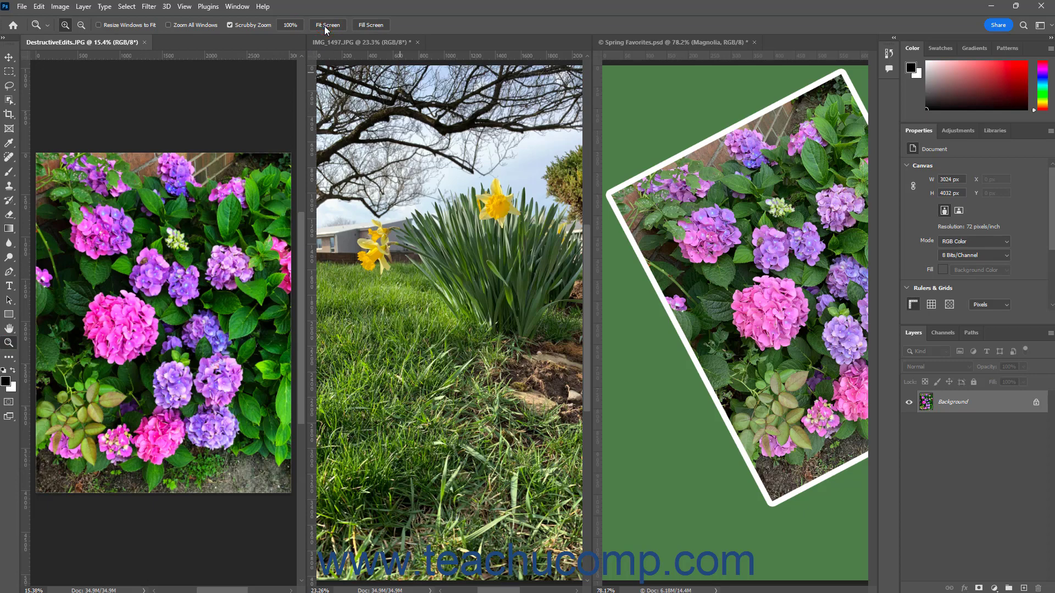
pyautogui.click(237, 6)
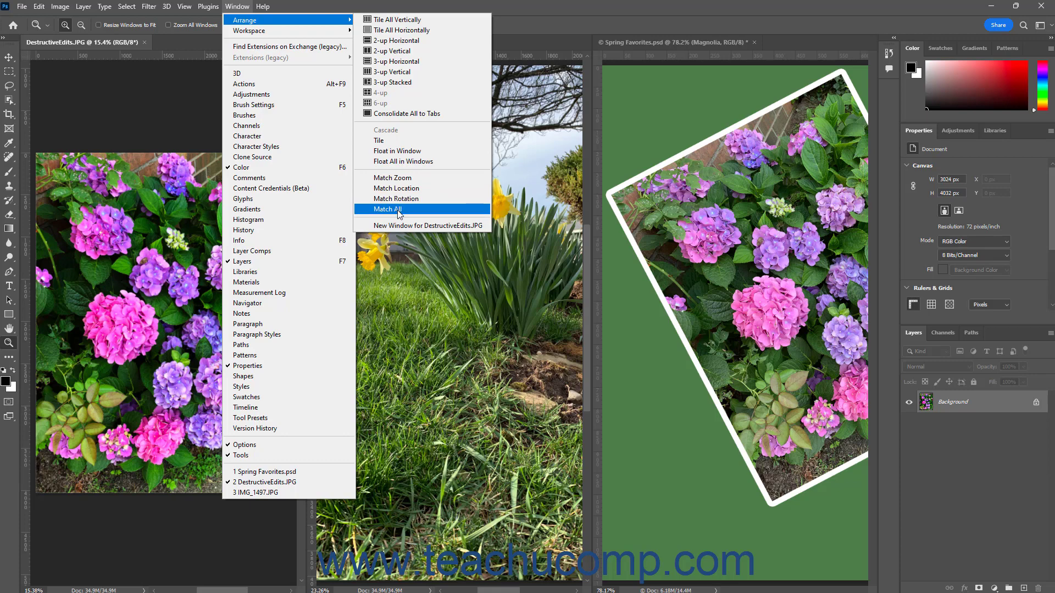
# Apply Match All so all three documents share the 15.4% zoom and location
pyautogui.click(398, 210)
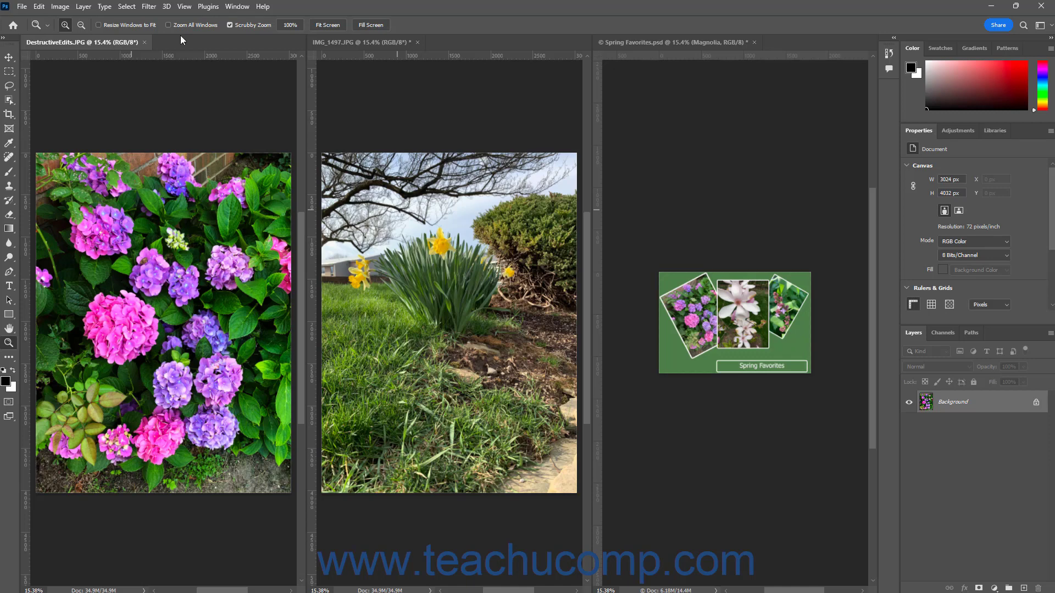
pyautogui.click(239, 7)
pyautogui.moveTo(251, 22)
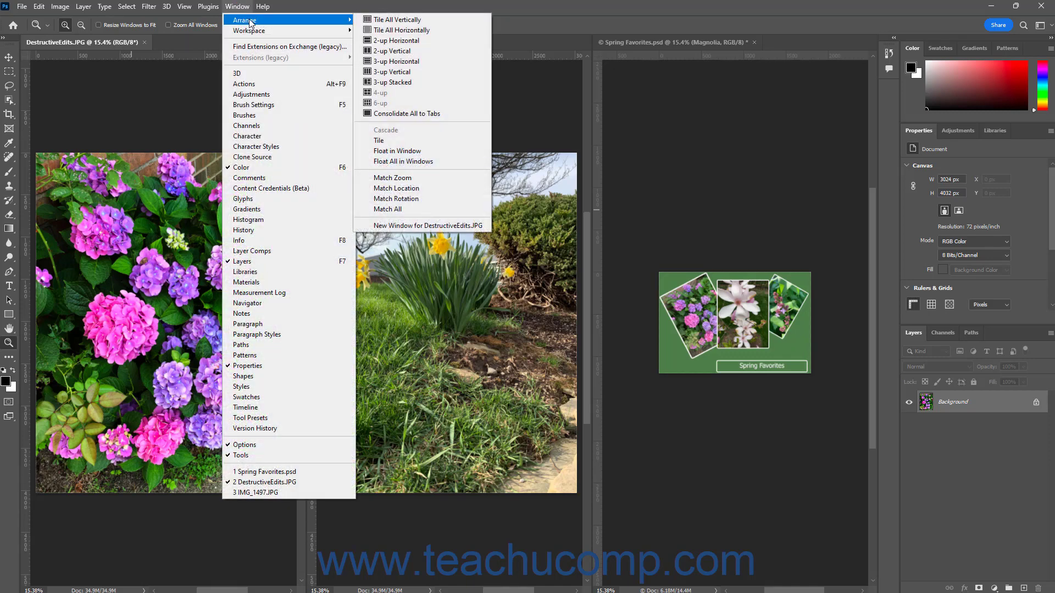
# Create a new window of DestructiveEdits.JPG and zoom that second tab to 100%
pyautogui.click(416, 228)
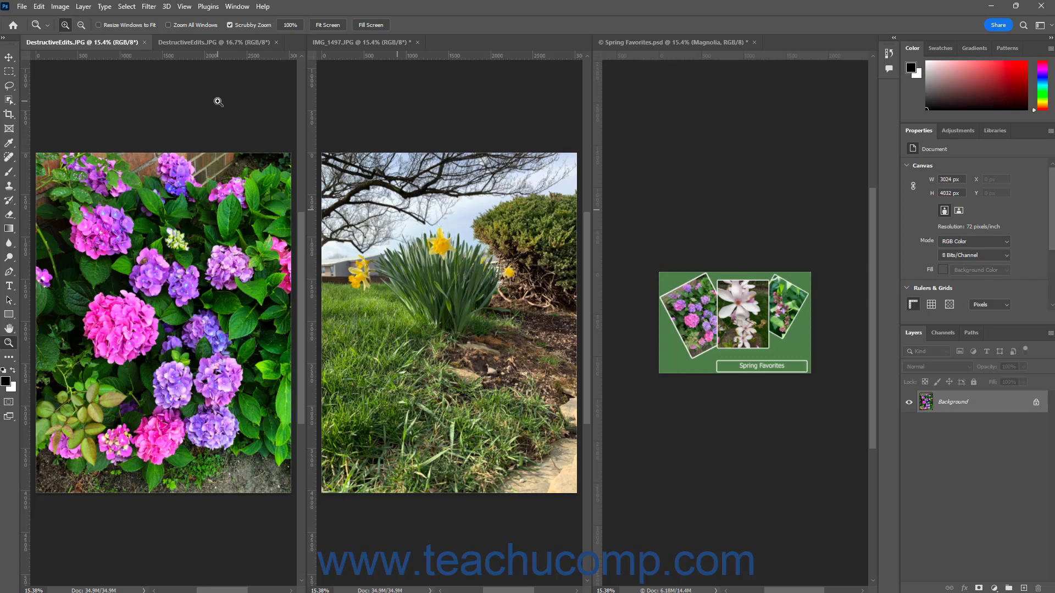
pyautogui.click(210, 42)
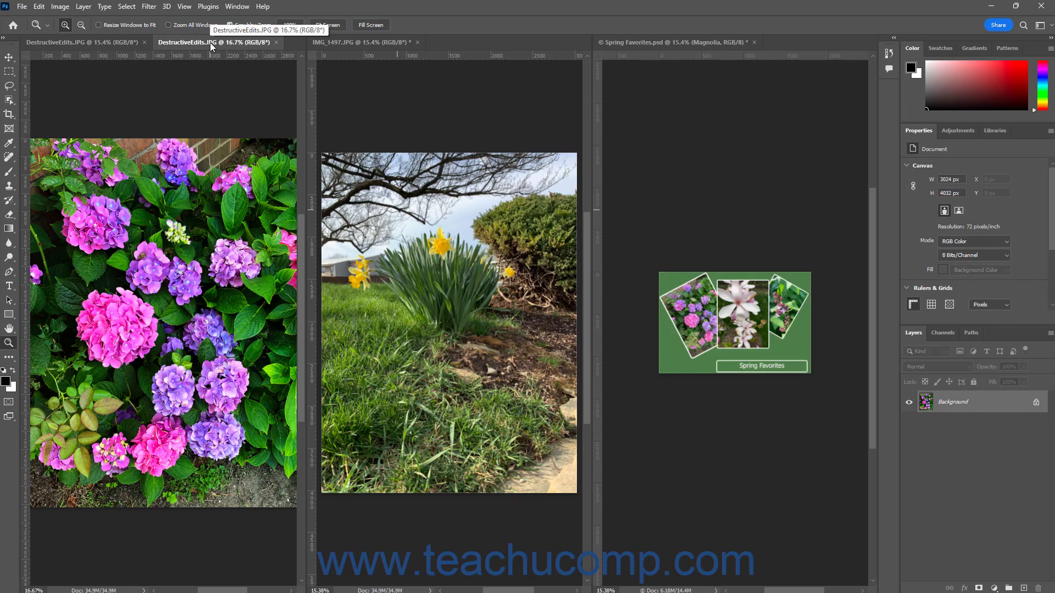
pyautogui.click(291, 25)
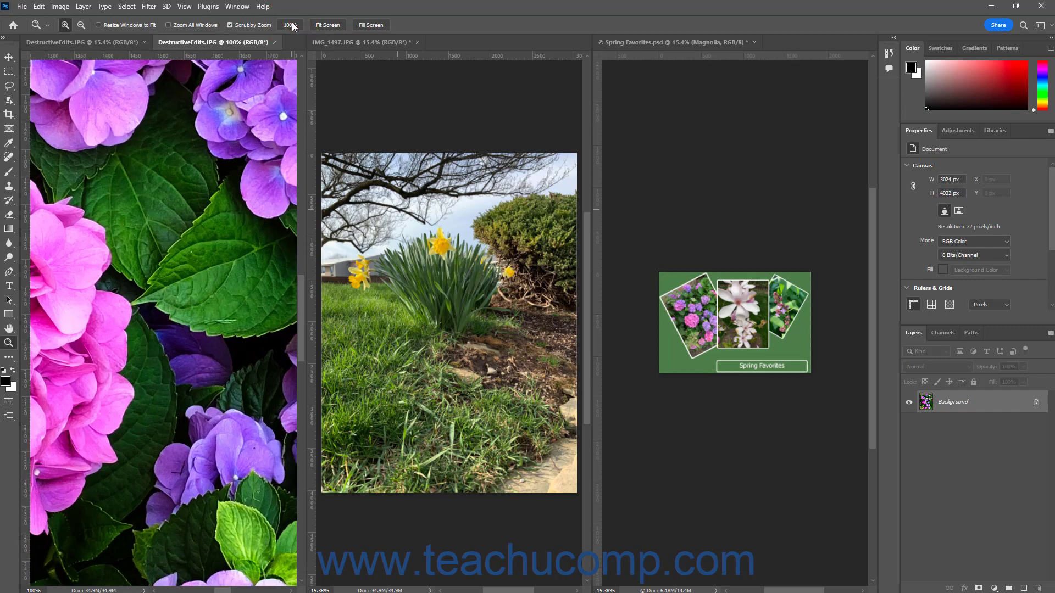